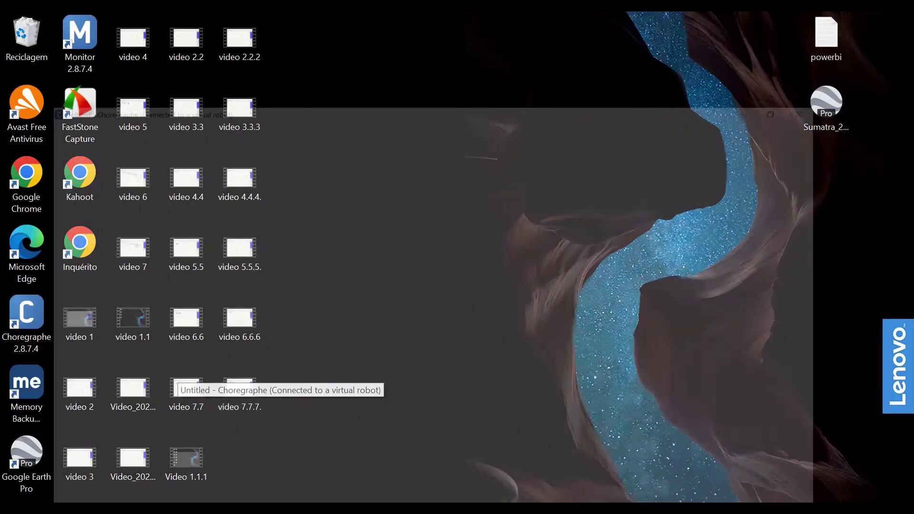
pyautogui.click(332, 500)
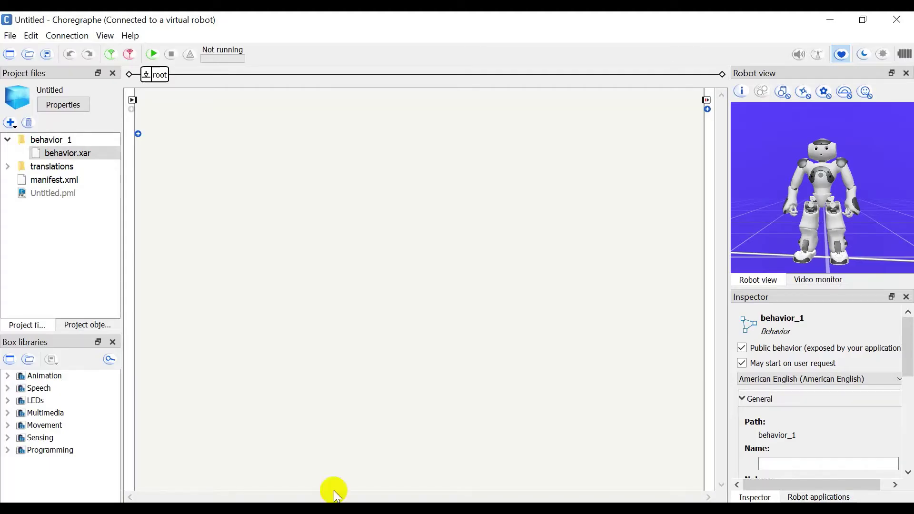
pyautogui.click(109, 55)
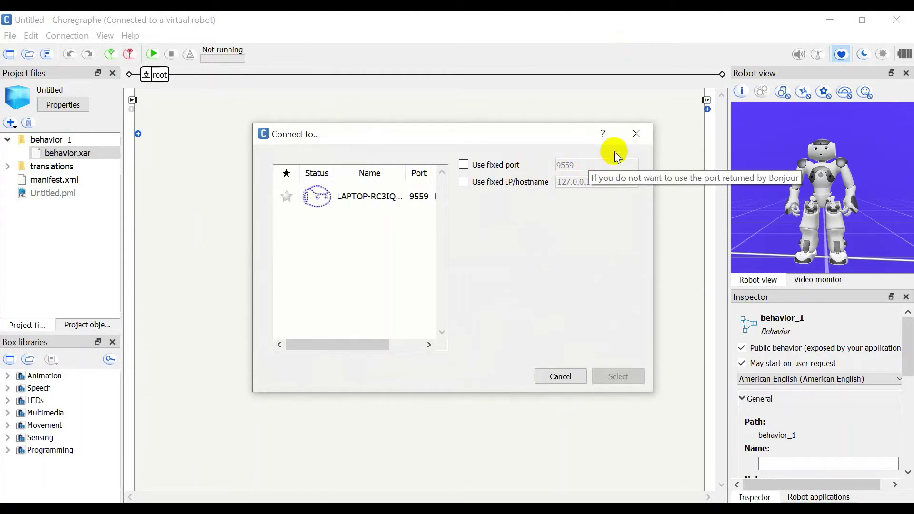
pyautogui.click(634, 135)
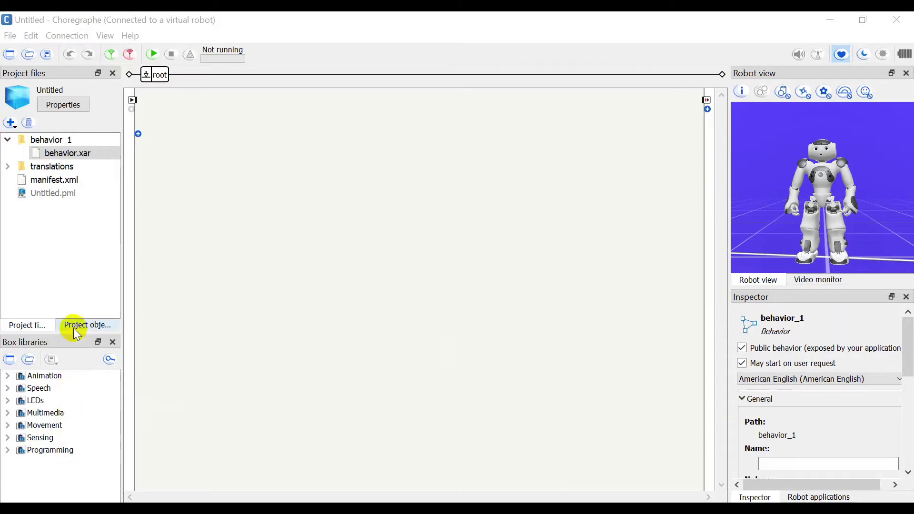
# Place a Speech Reco. box from Speech > Creation and wire the behavior start to it
pyautogui.click(484, 469)
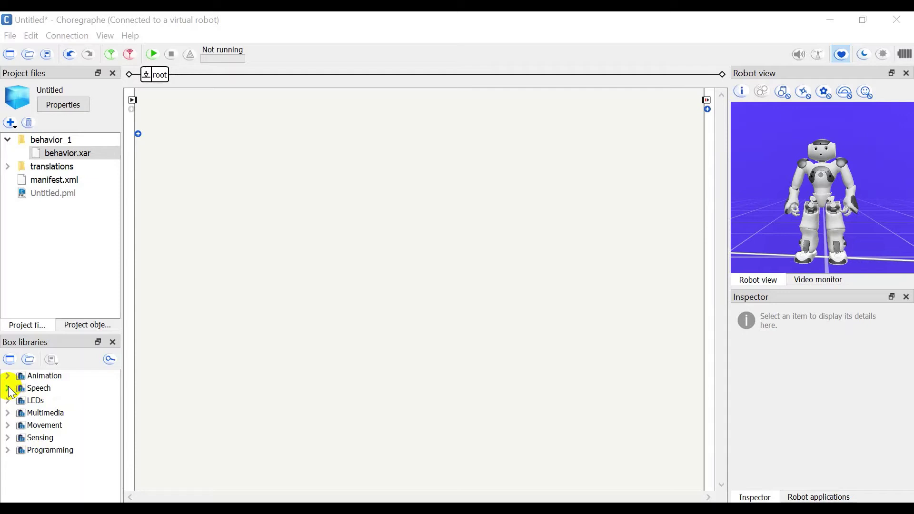
pyautogui.click(7, 389)
pyautogui.click(21, 401)
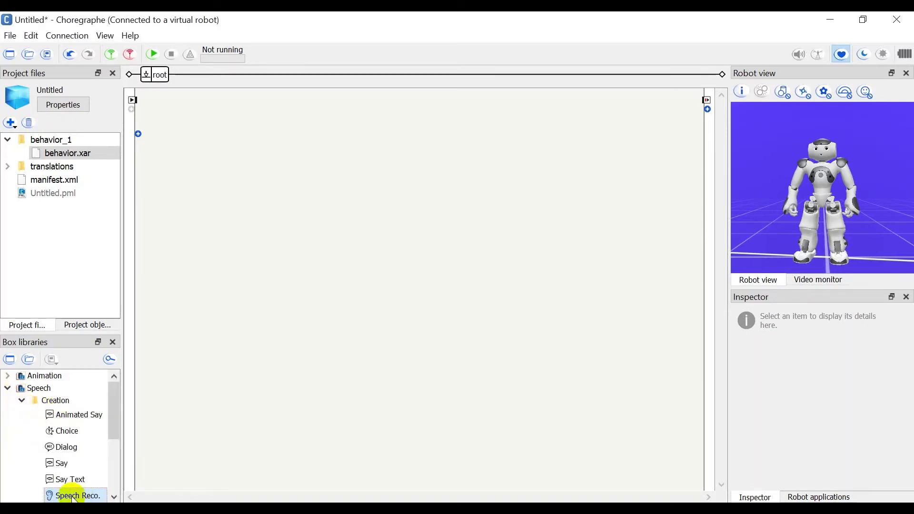
pyautogui.moveTo(64, 496)
pyautogui.mouseDown()
pyautogui.moveTo(230, 385)
pyautogui.moveTo(285, 322)
pyautogui.mouseUp()
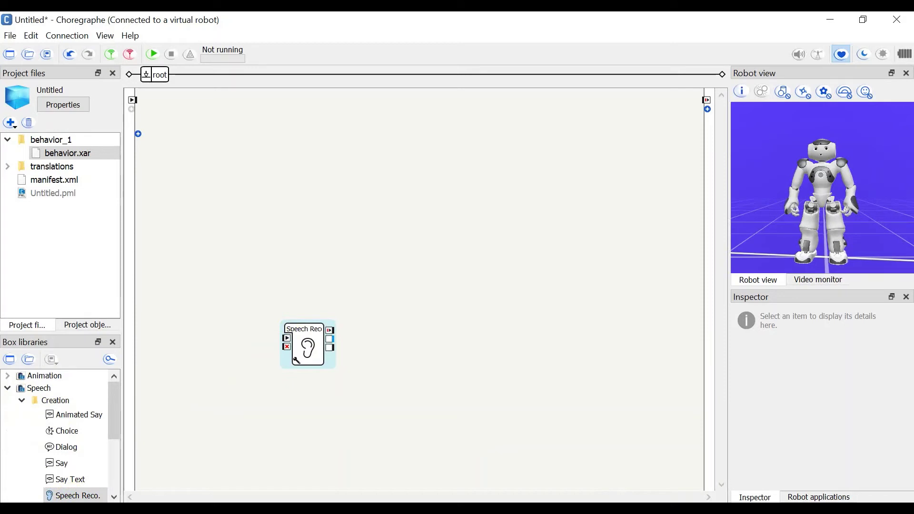
pyautogui.moveTo(284, 364); pyautogui.dragTo(185, 153)
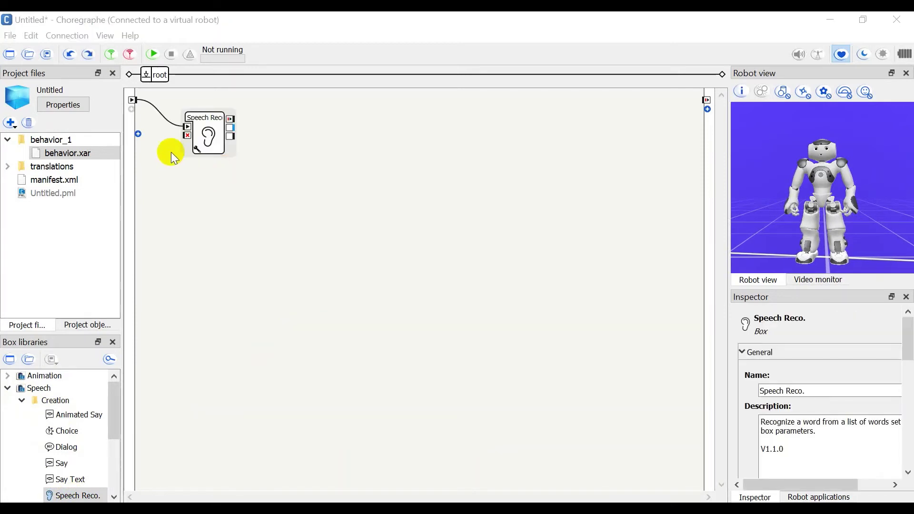
# Open the Speech Reco. box's parameters and begin editing its Word list field
pyautogui.click(196, 149)
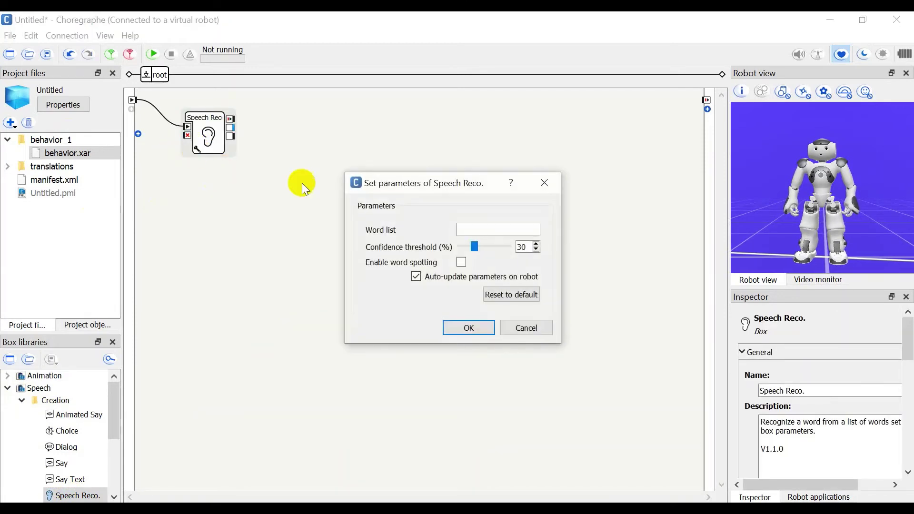
pyautogui.click(487, 229)
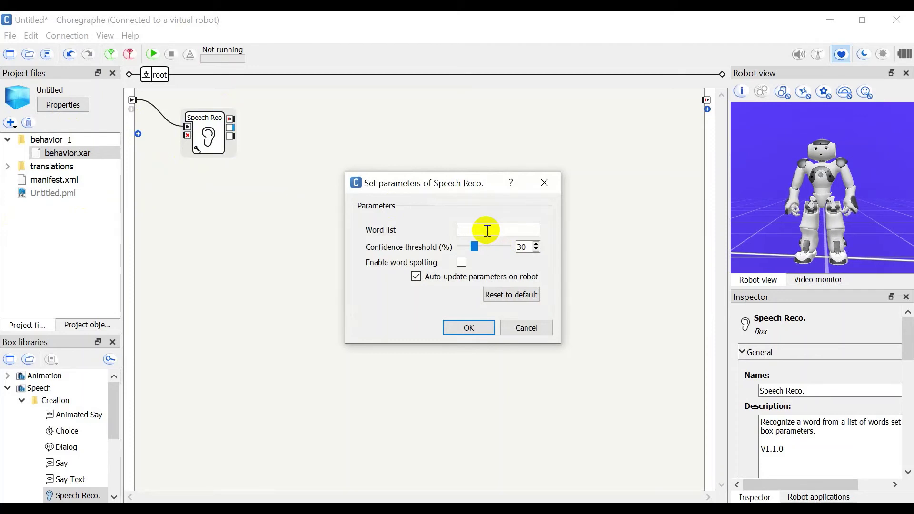
pyautogui.write('more')
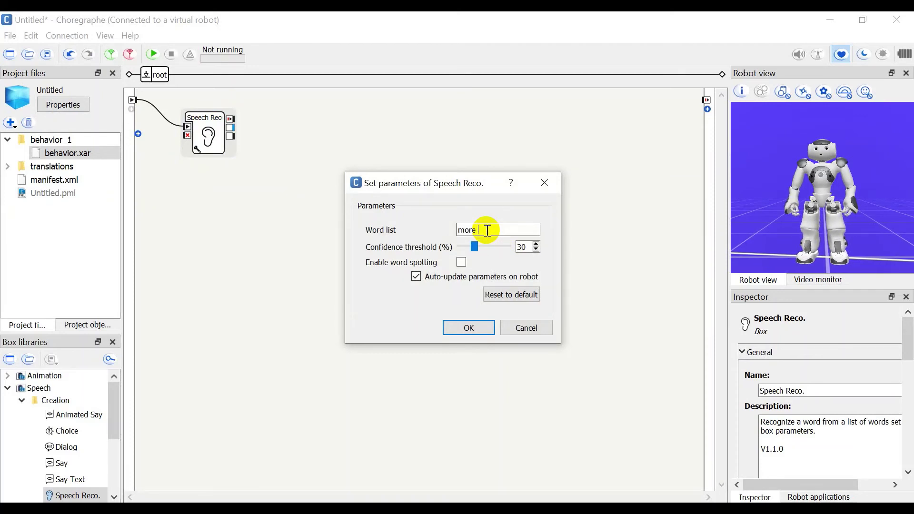
pyautogui.write(' tinme wit')
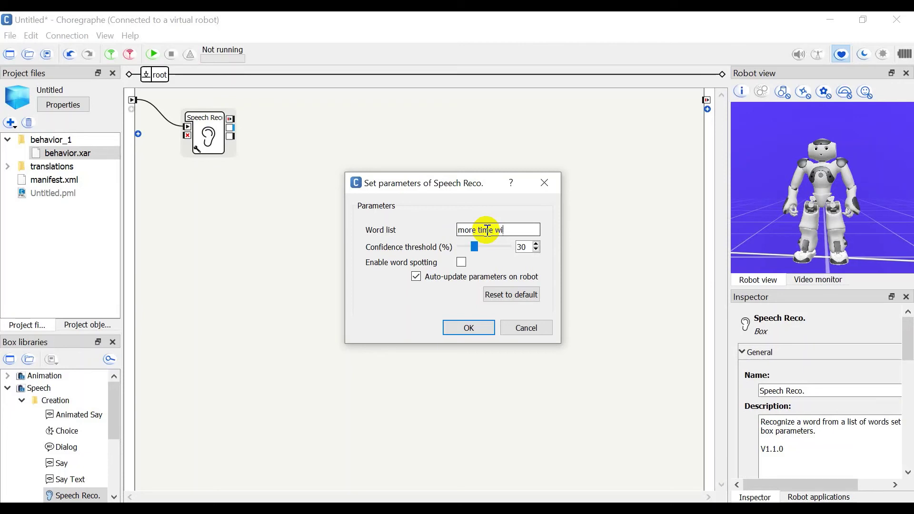
pyautogui.write('h you')
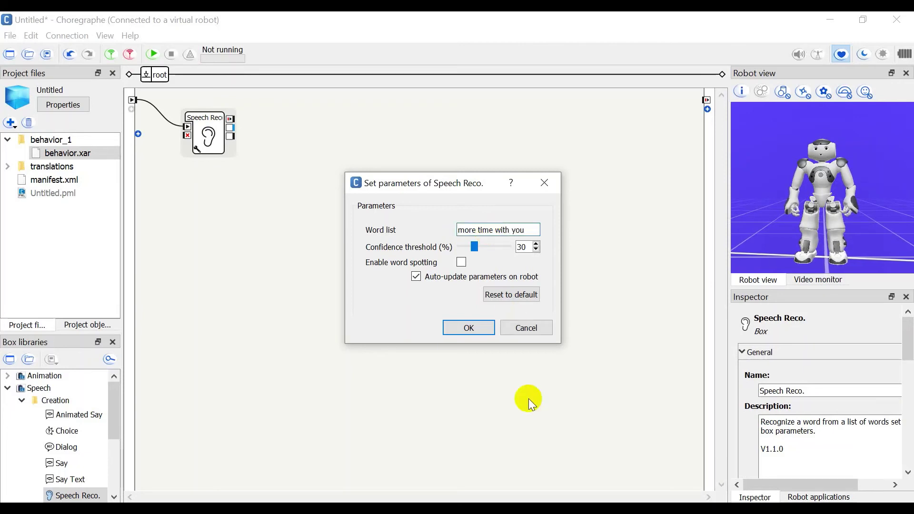
# Confirm the 'more time with you' word list and place a Text Edit box from Programming > Data Edition
pyautogui.press('Return')
pyautogui.click(528, 383)
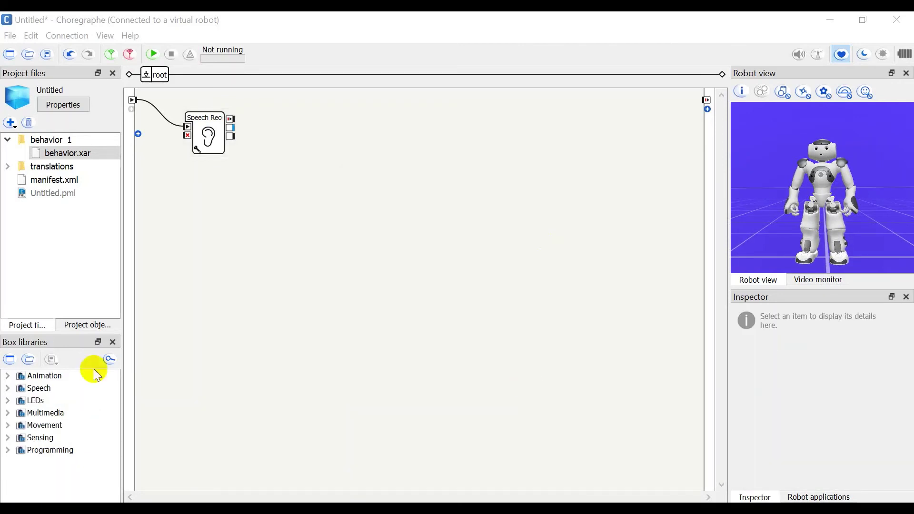
pyautogui.click(9, 450)
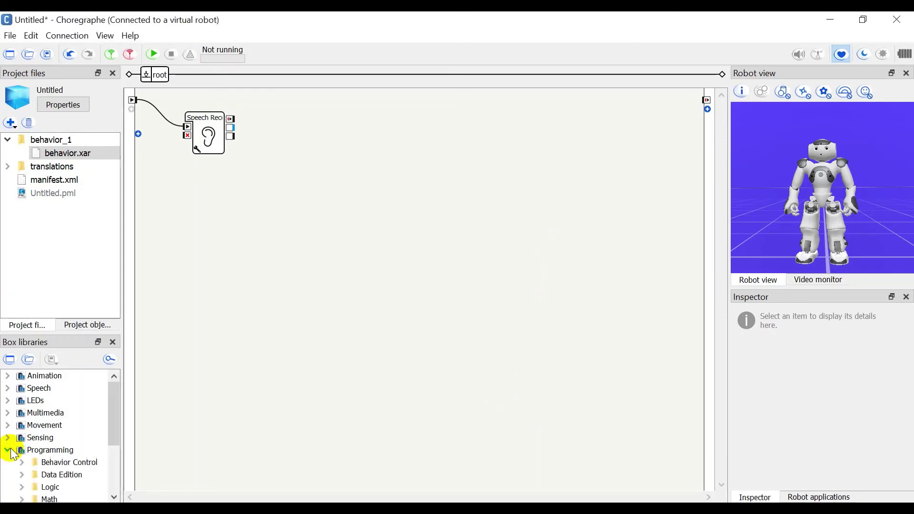
pyautogui.click(22, 474)
pyautogui.scroll(-3, 50, 490)
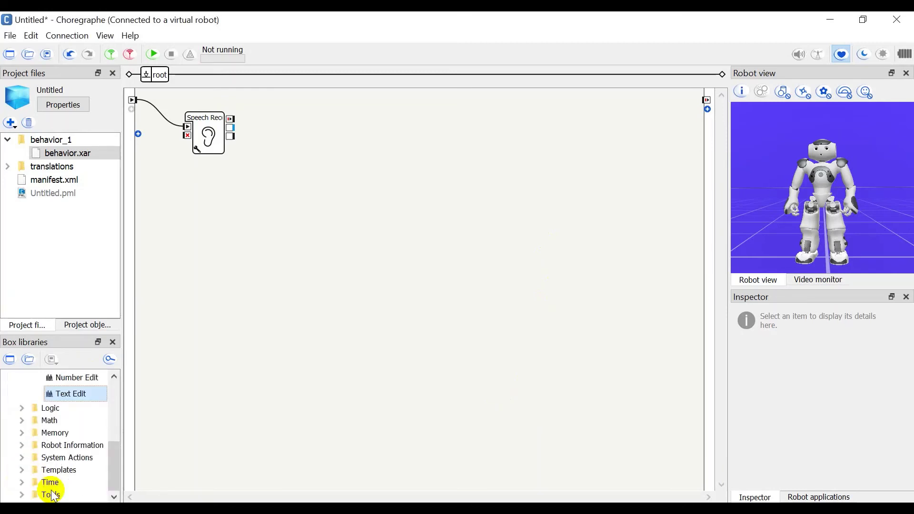
pyautogui.moveTo(62, 395); pyautogui.dragTo(377, 244)
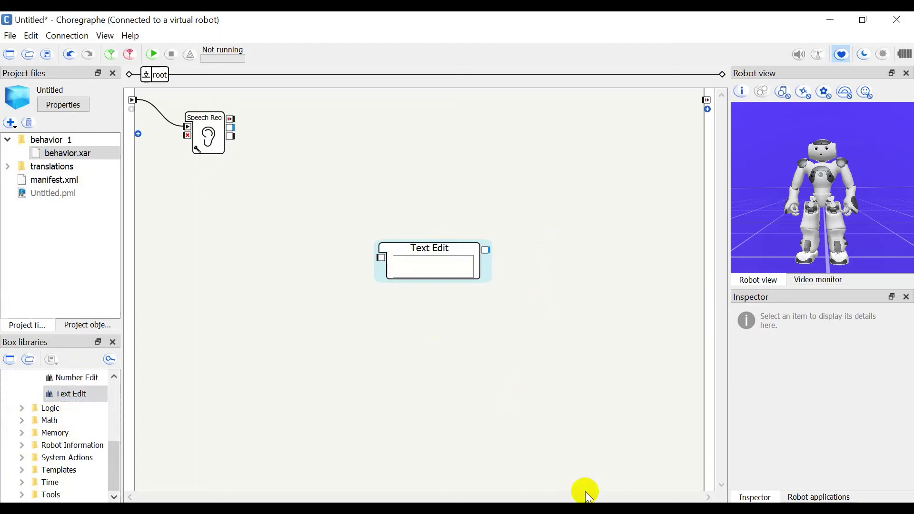